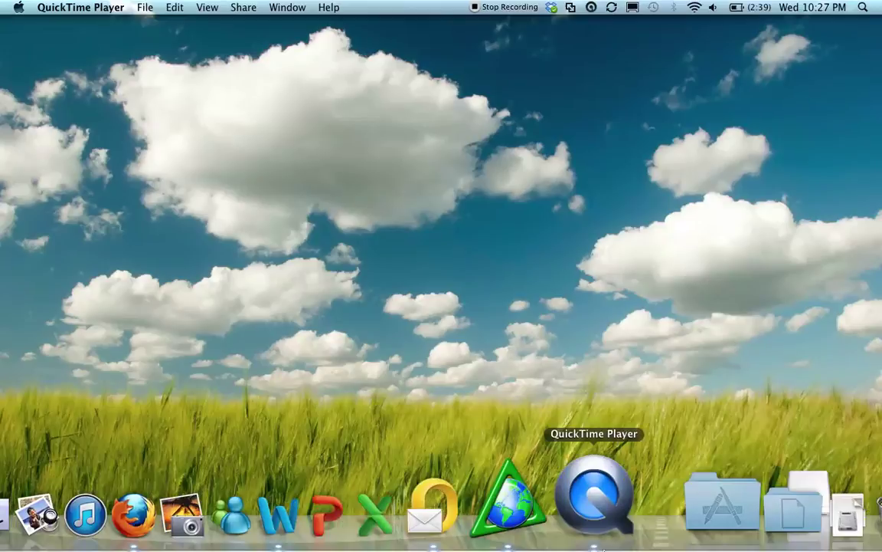
# Step: Open the Dock's Applications stack and scroll down to find OutWit Hub
pyautogui.click(675, 498)
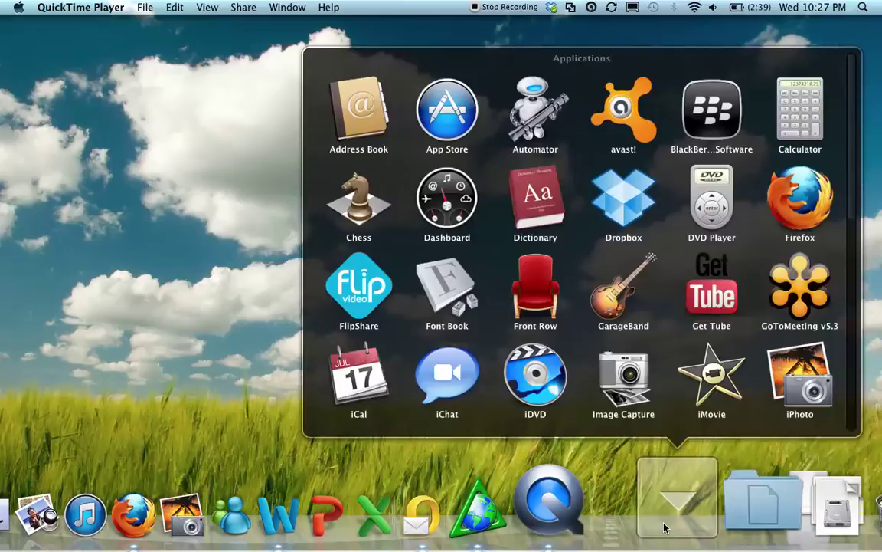
pyautogui.scroll(-5, 610, 266)
pyautogui.scroll(-5, 609, 265)
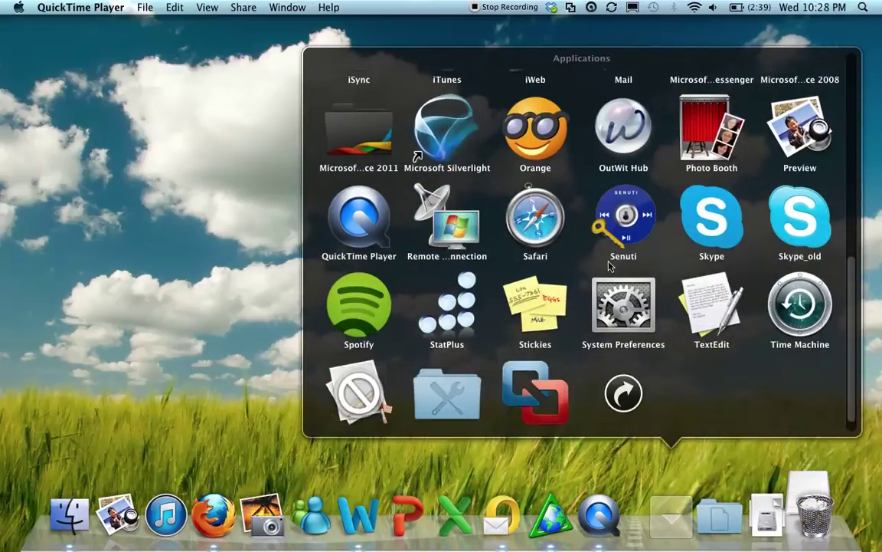
# Step: Launch OutWit Hub so it opens on the outwit.com home page
pyautogui.click(624, 131)
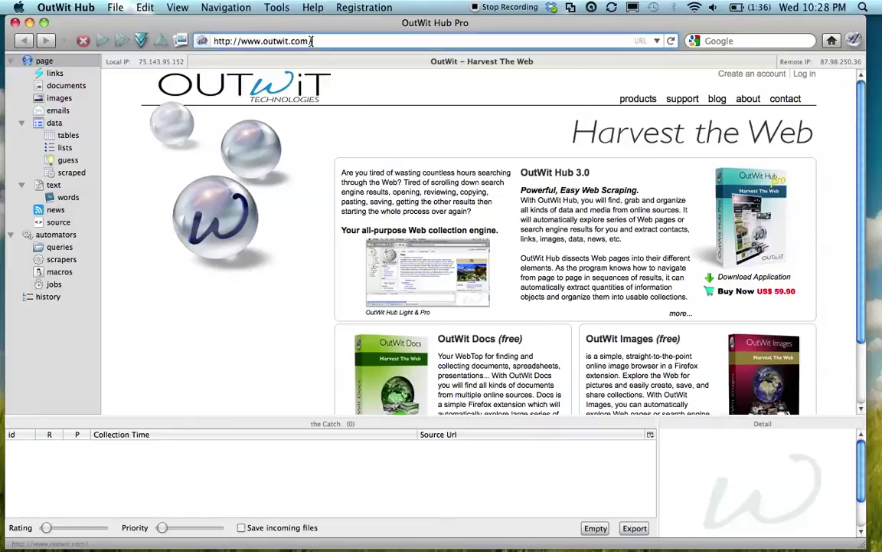
# Step: Load Wikipedia's College football article from the 'wiki' NCAA_football address suggestion
pyautogui.click(316, 41)
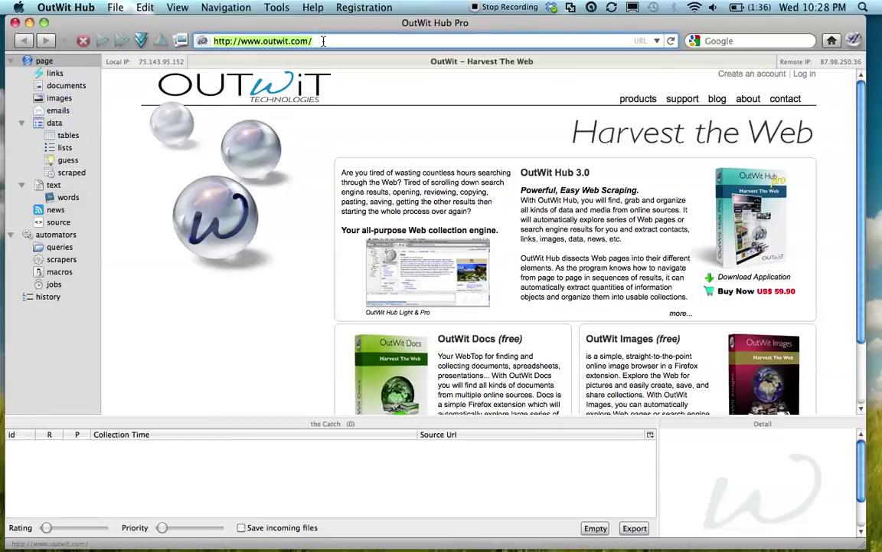
pyautogui.write('wiki')
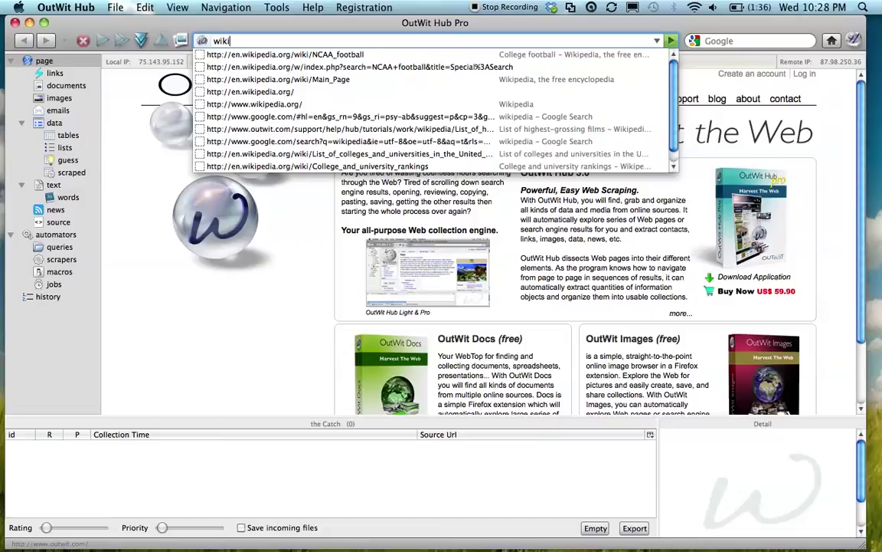
pyautogui.press('Down')
pyautogui.press('Return')
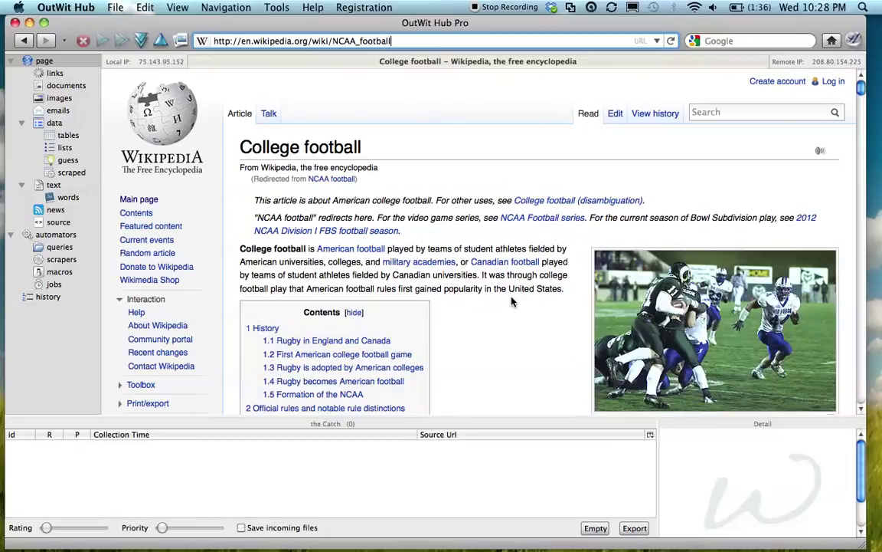
# Step: Scroll through the article and show its five extracted HTML tables
pyautogui.scroll(-2, 523, 296)
pyautogui.scroll(-5, 523, 296)
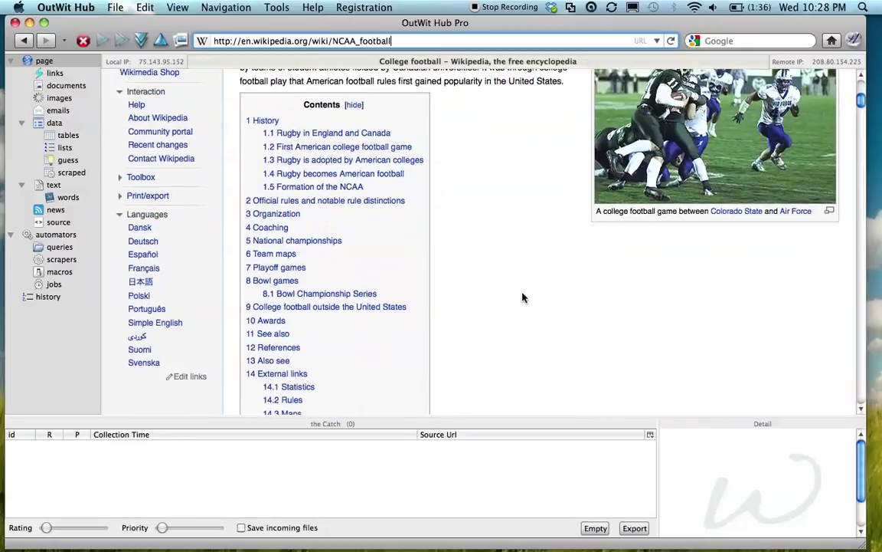
pyautogui.scroll(-2, 524, 297)
pyautogui.scroll(9, 523, 297)
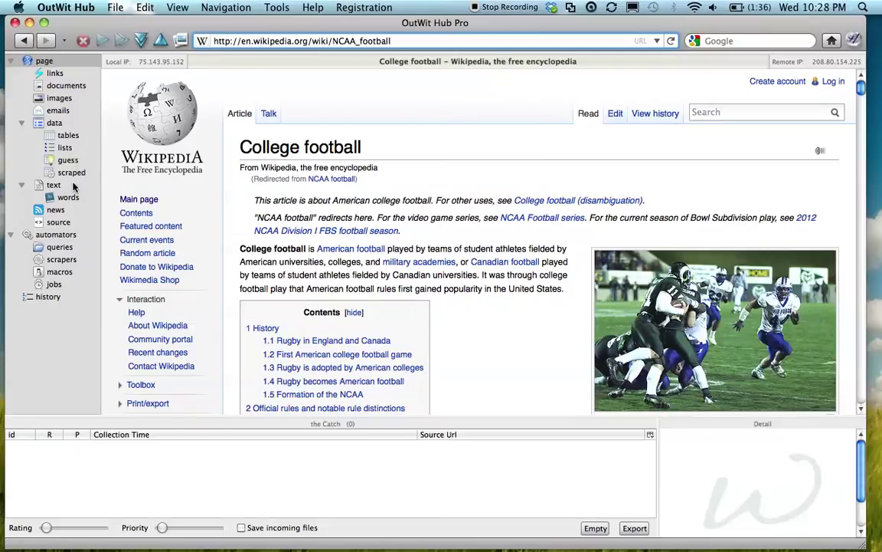
pyautogui.click(68, 138)
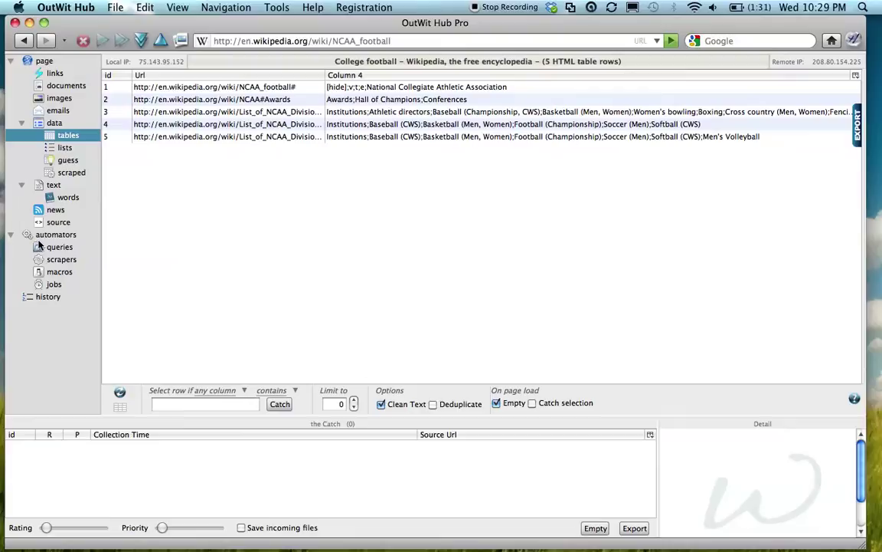
# Step: Show the page's 1099 words and phrases with frequencies, keeping Excel as the export format
pyautogui.click(55, 210)
pyautogui.click(65, 198)
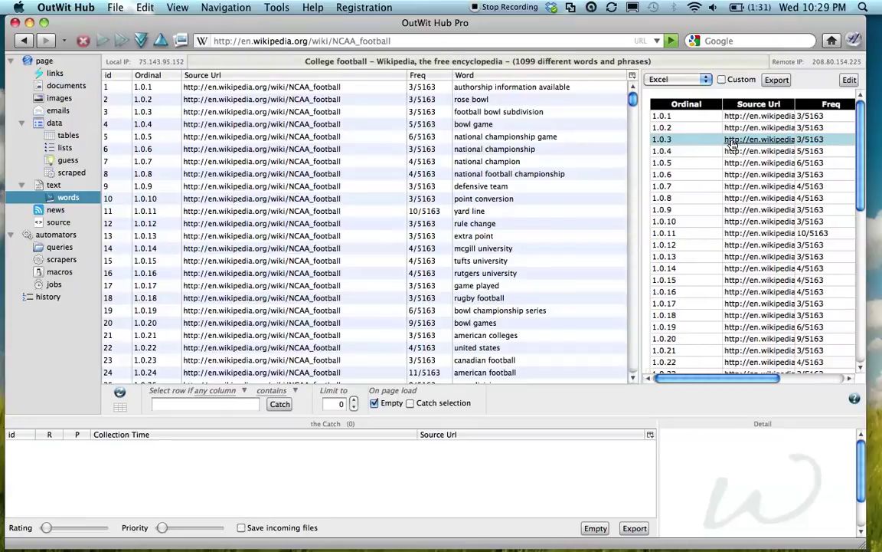
pyautogui.hscroll(5, 733, 141)
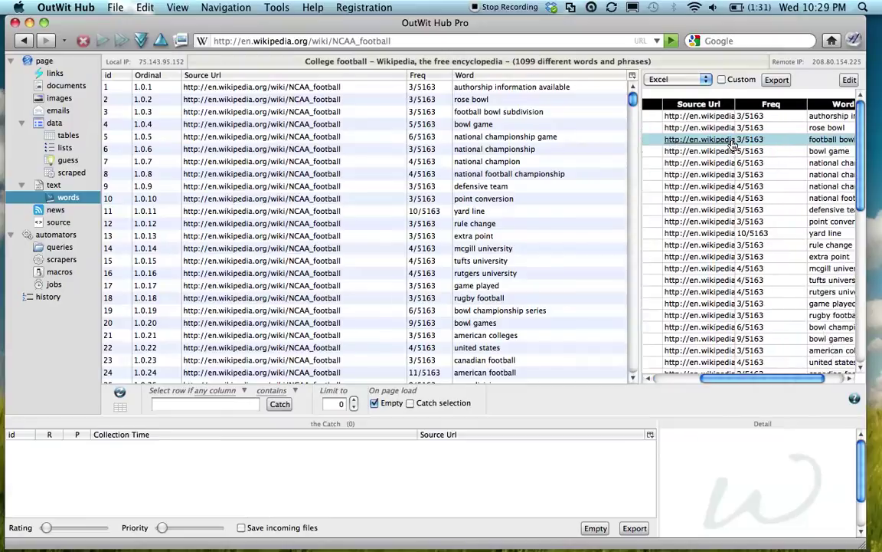
pyautogui.click(689, 80)
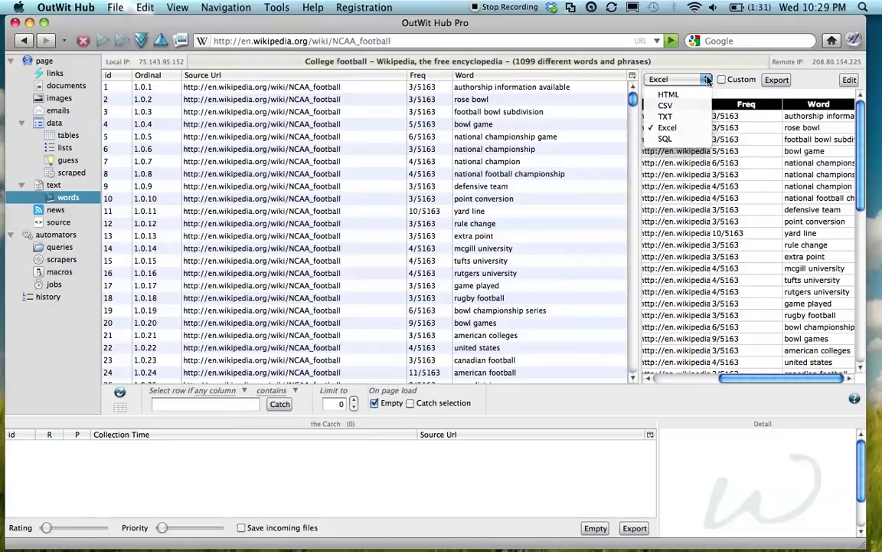
pyautogui.click(708, 80)
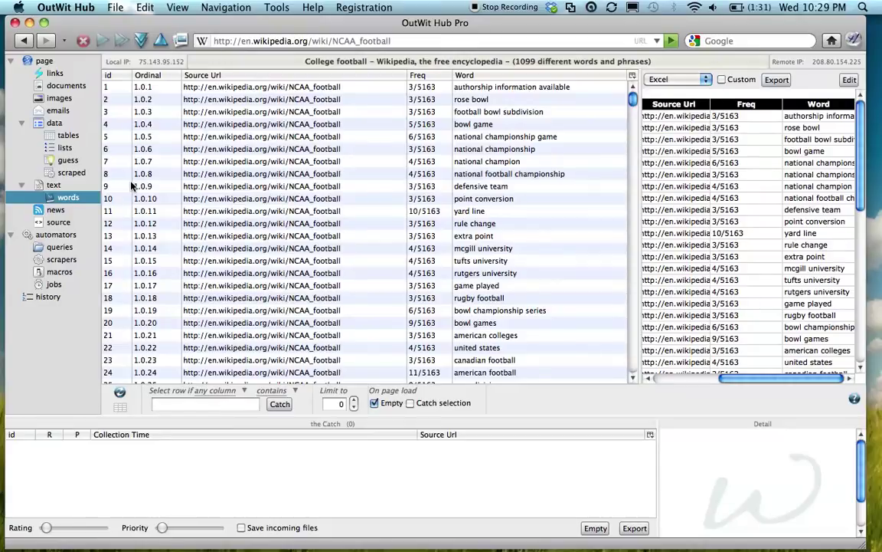
# Step: Return to the page view and load facebook.com from the 'face' address suggestion
pyautogui.click(55, 60)
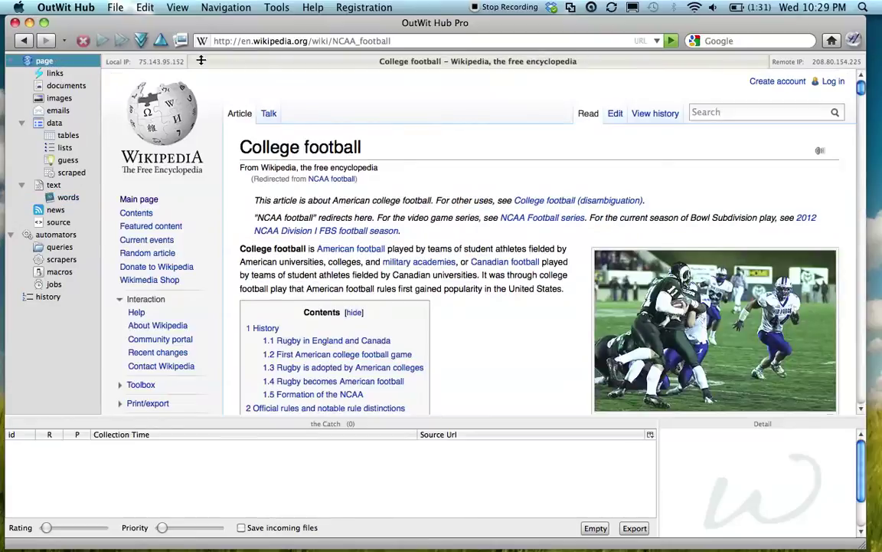
pyautogui.click(281, 41)
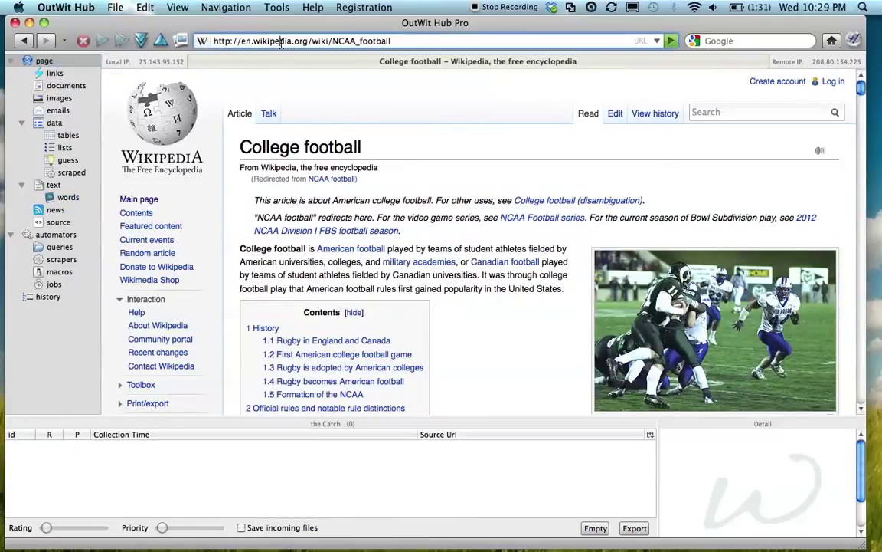
pyautogui.tripleClick(300, 42)
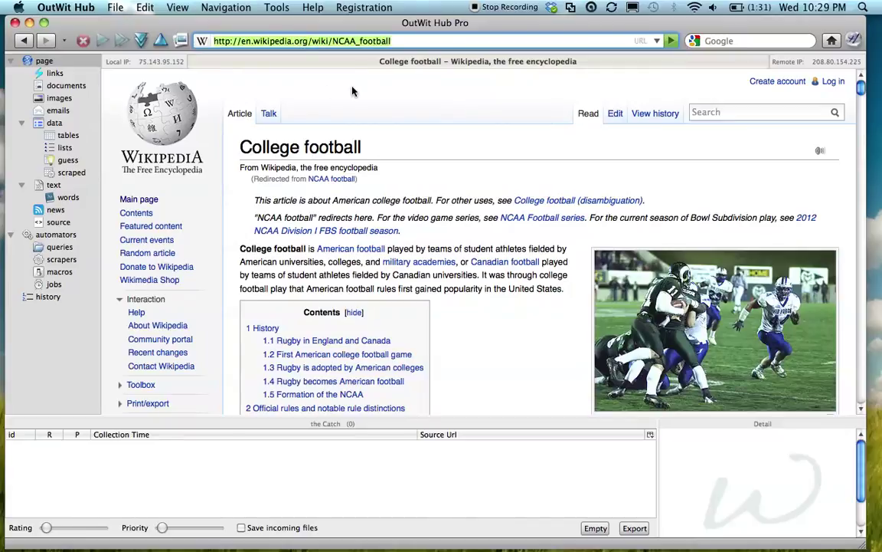
pyautogui.write('face')
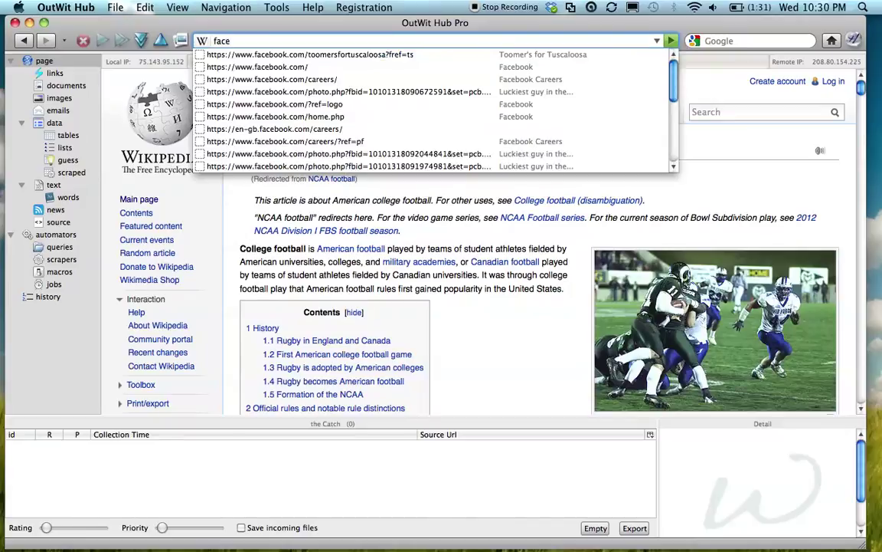
pyautogui.press('Down')
pyautogui.press('Down')
pyautogui.press('Return')
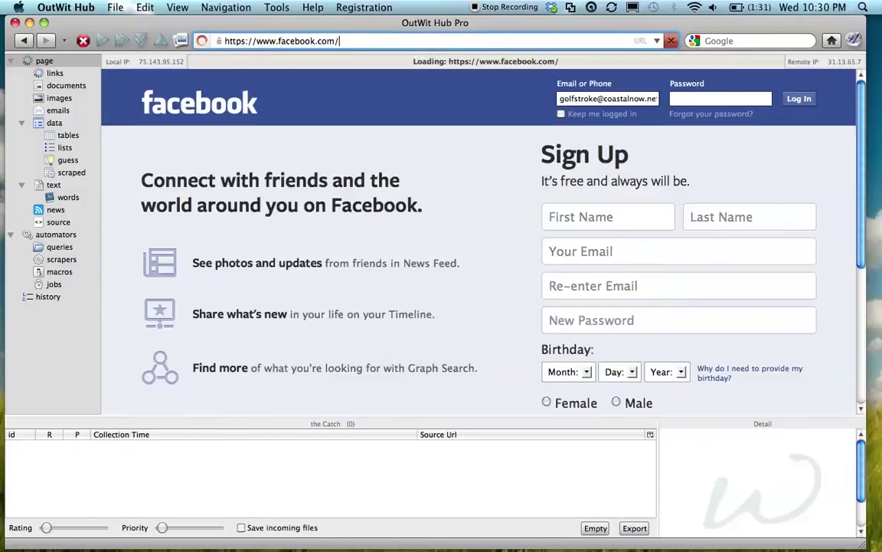
# Step: Enter the account password and log in to the Facebook News Feed
pyautogui.click(697, 100)
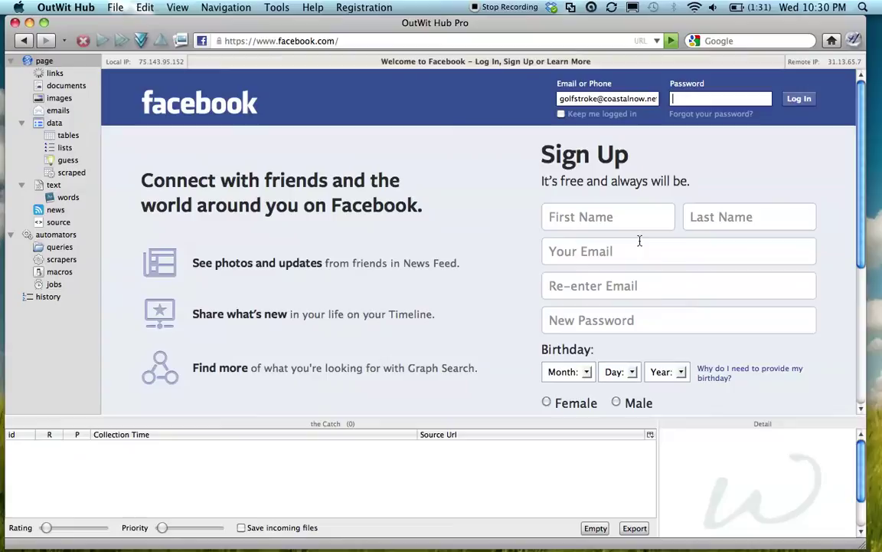
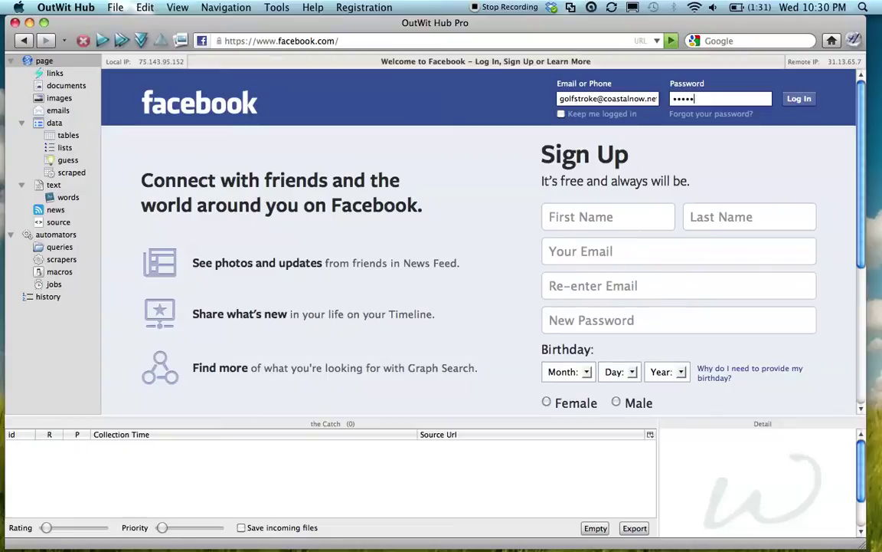
pyautogui.press('Return')
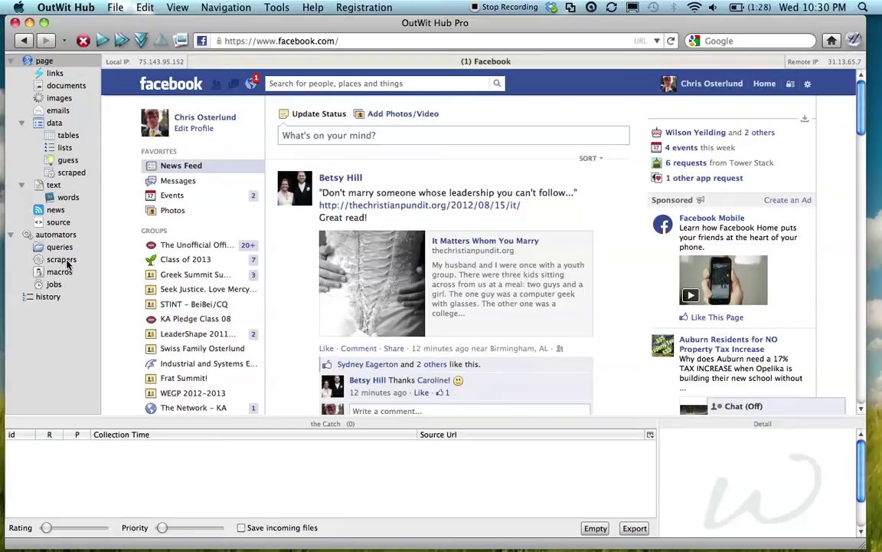
pyautogui.click(61, 260)
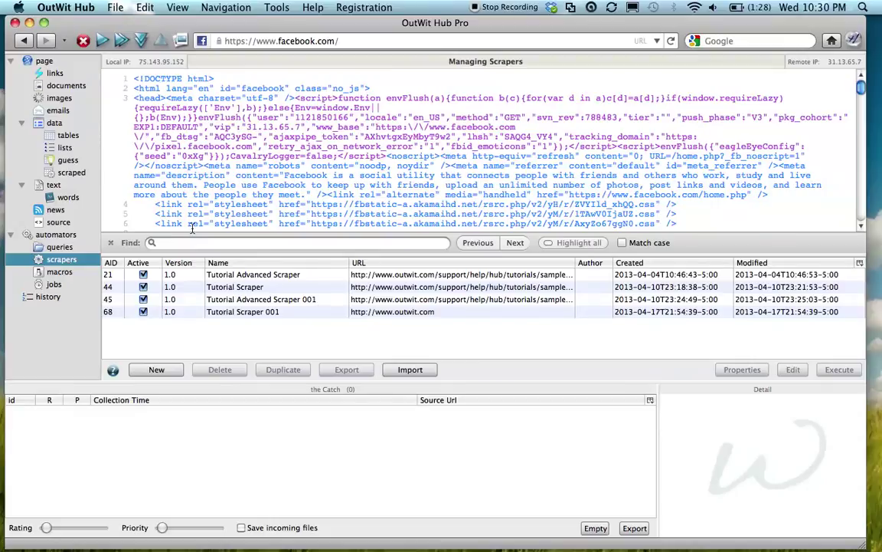
pyautogui.scroll(-1, 459, 163)
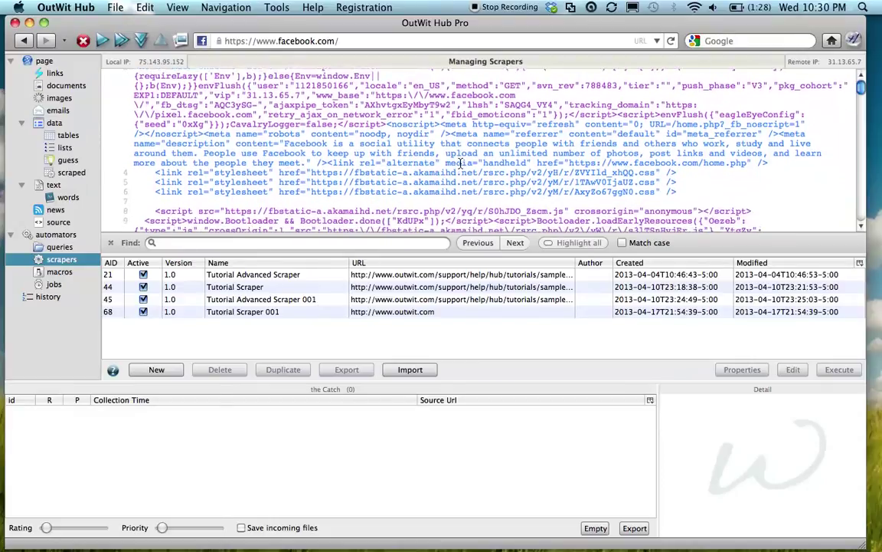
pyautogui.scroll(-1, 459, 163)
pyautogui.scroll(-1, 460, 163)
pyautogui.scroll(-1, 459, 163)
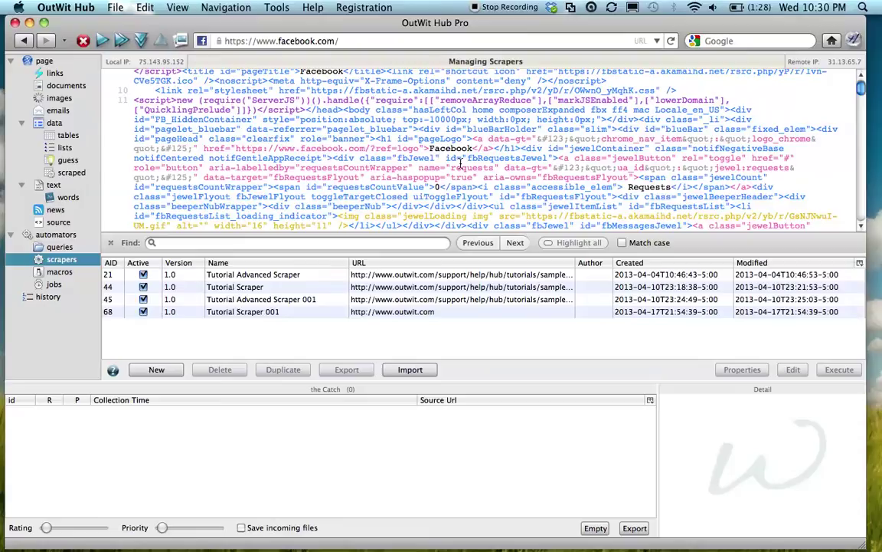
pyautogui.scroll(-1, 460, 163)
pyautogui.scroll(-1, 460, 164)
pyautogui.scroll(-1, 461, 163)
pyautogui.scroll(-1, 460, 163)
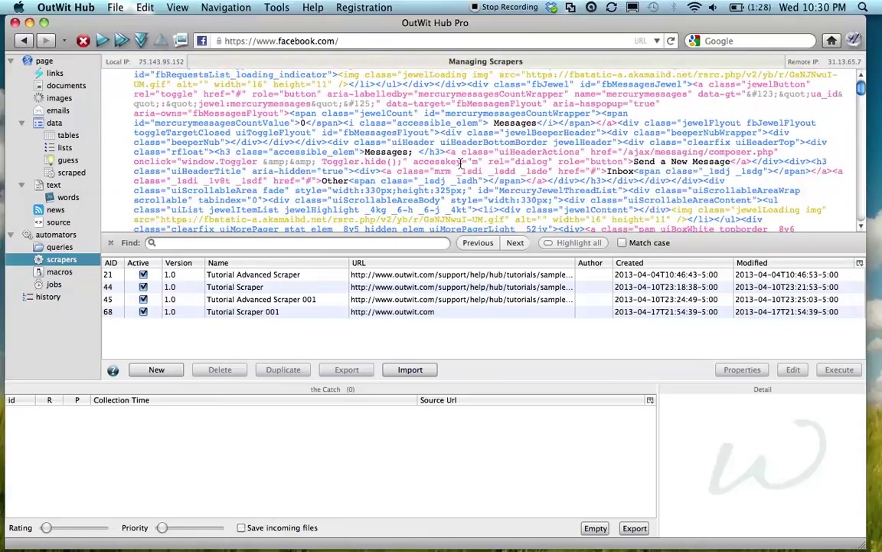
pyautogui.scroll(-3, 460, 163)
pyautogui.scroll(-2, 460, 163)
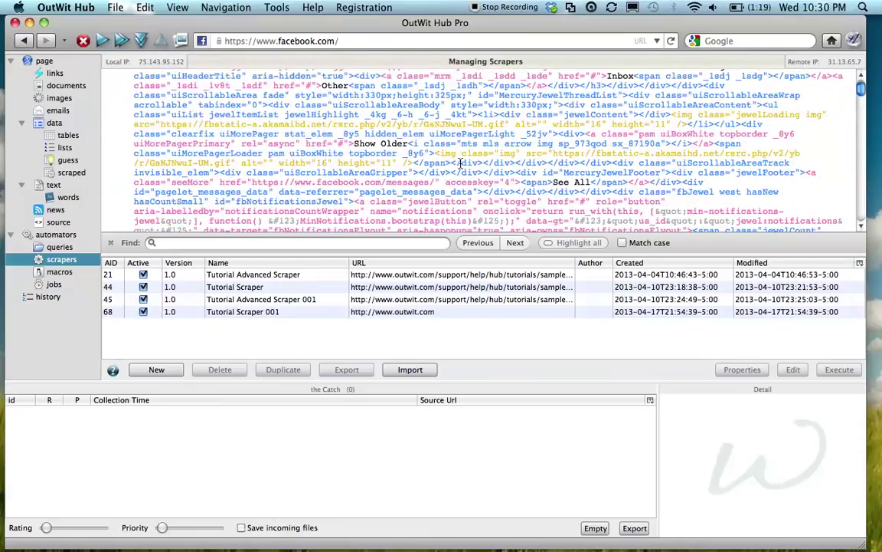
pyautogui.scroll(-3, 461, 163)
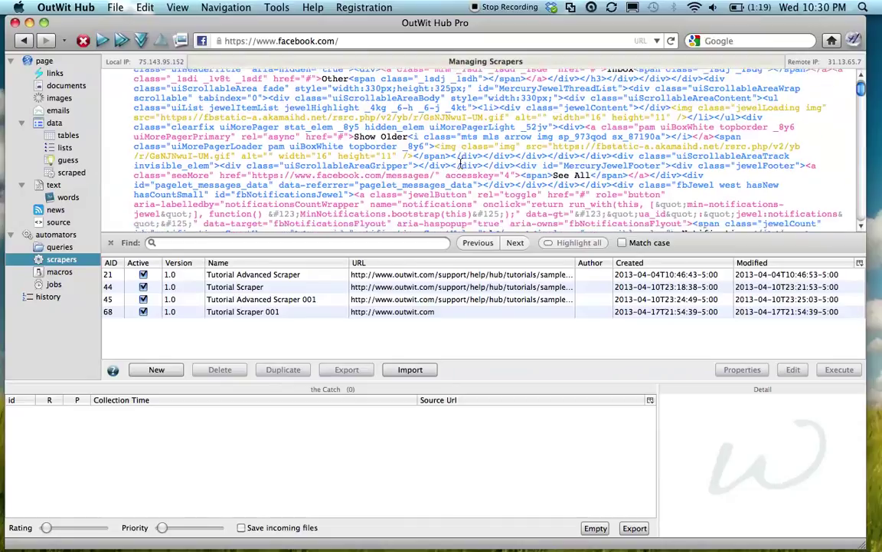
pyautogui.scroll(-3, 461, 163)
pyautogui.scroll(-3, 461, 163)
pyautogui.scroll(-3, 460, 163)
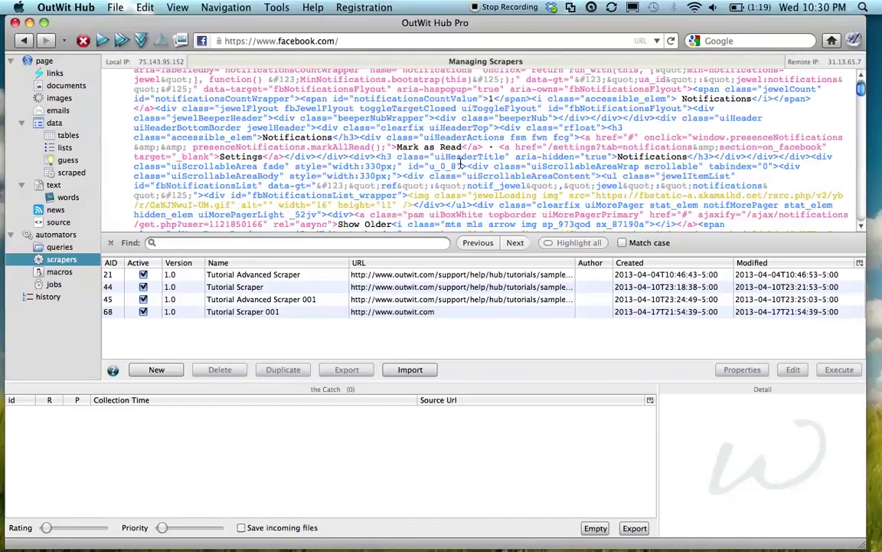
pyautogui.scroll(3, 460, 164)
pyautogui.scroll(3, 460, 163)
pyautogui.scroll(3, 461, 164)
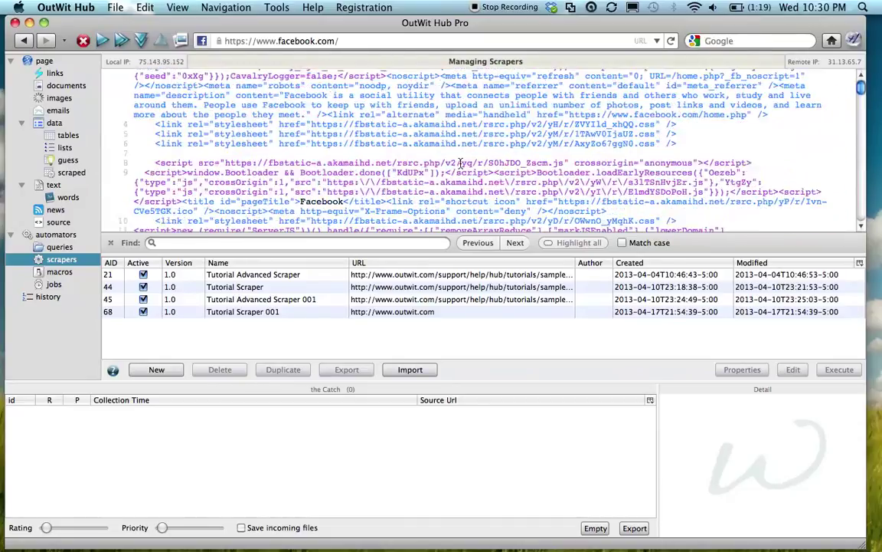
pyautogui.scroll(3, 461, 163)
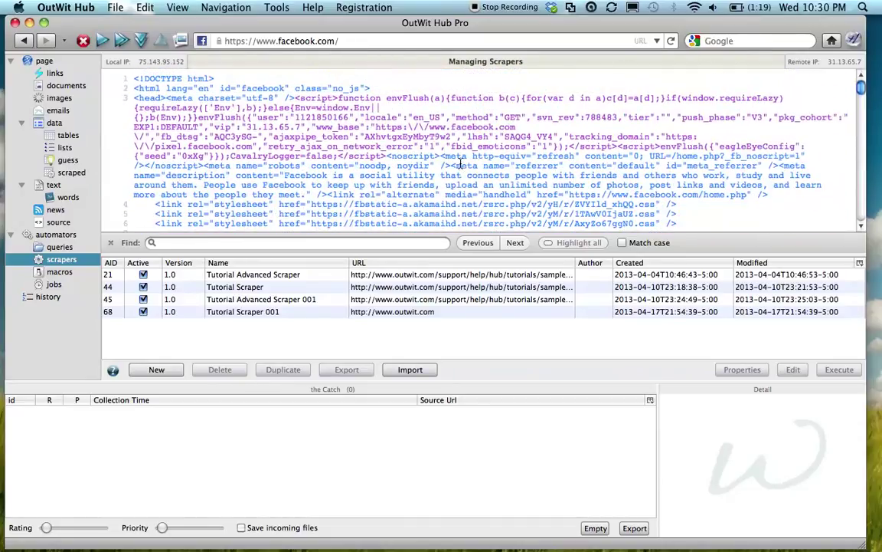
# Step: Switch back to the live Facebook page and scroll down through the news feed posts
pyautogui.click(48, 61)
pyautogui.moveTo(552, 220)
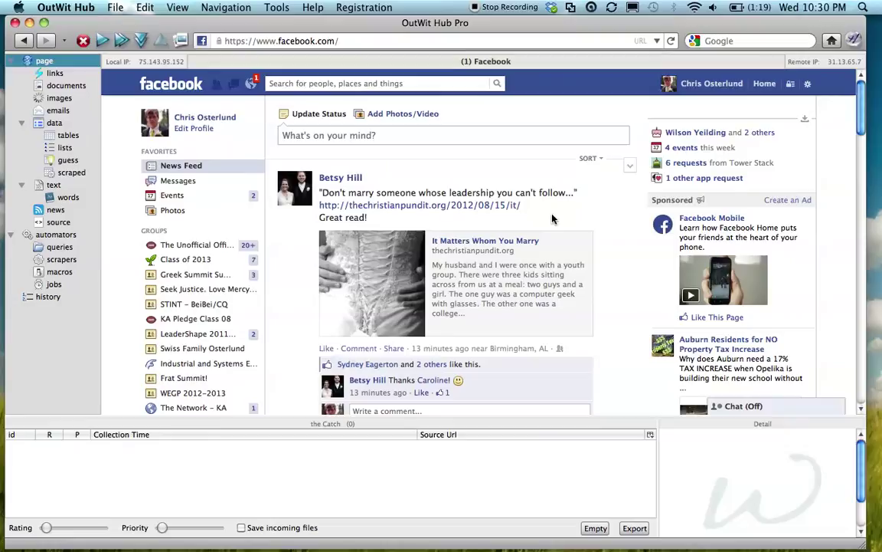
pyautogui.scroll(-5, 576, 194)
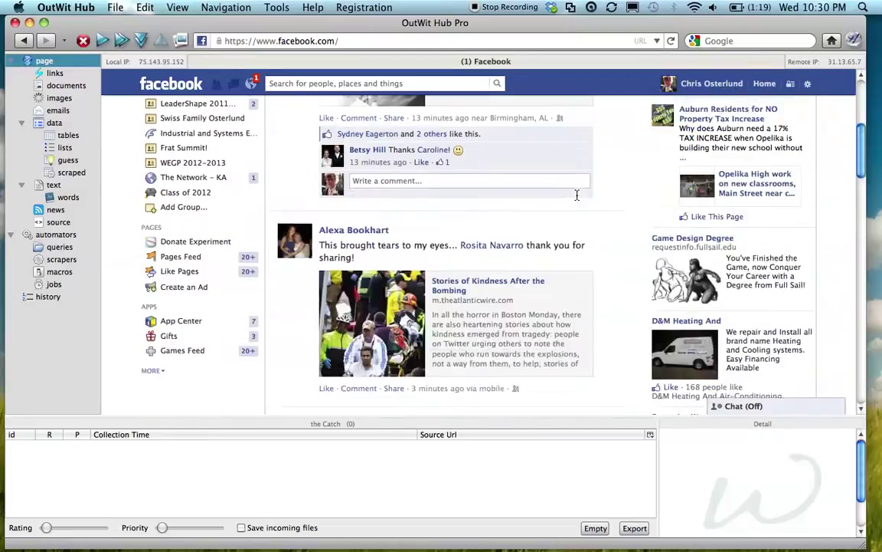
pyautogui.scroll(-5, 577, 195)
pyautogui.scroll(-5, 577, 194)
pyautogui.scroll(-3, 578, 198)
pyautogui.scroll(-3, 577, 198)
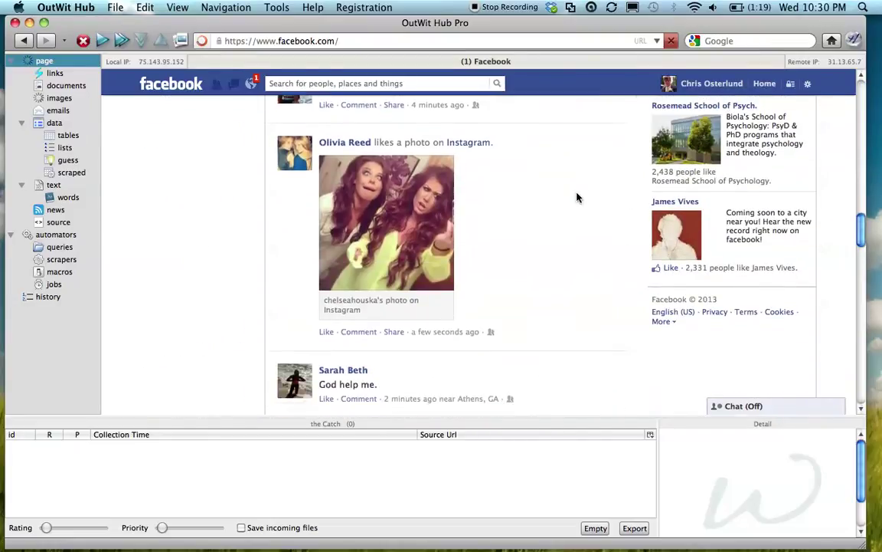
pyautogui.scroll(-5, 576, 198)
pyautogui.scroll(-2, 577, 197)
pyautogui.scroll(-1, 577, 198)
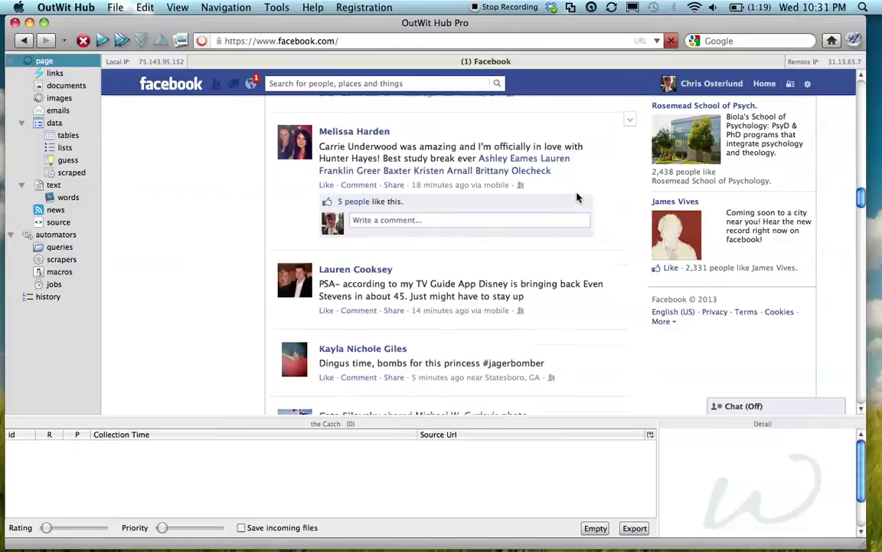
pyautogui.scroll(-5, 577, 197)
pyautogui.scroll(-2, 577, 197)
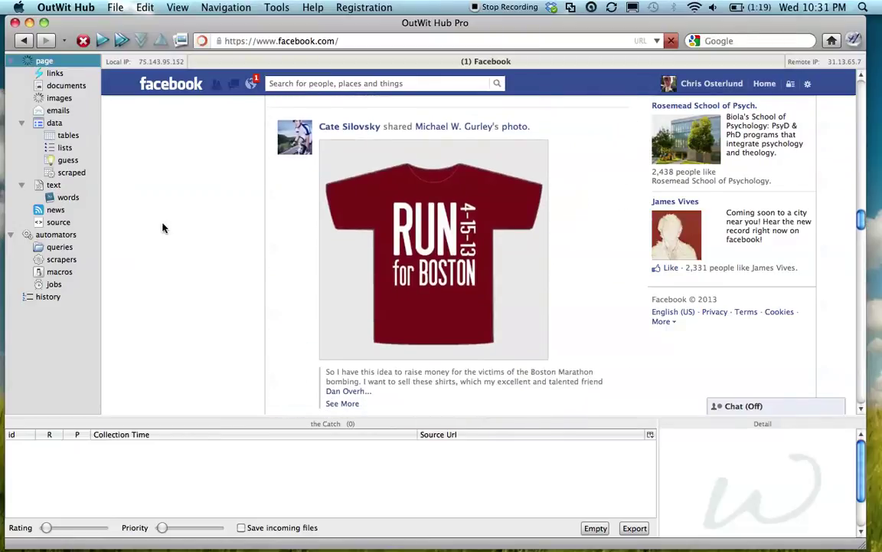
# Step: Create a new facebook.com scraper named 'Scraper - Big Data Example'
pyautogui.click(65, 261)
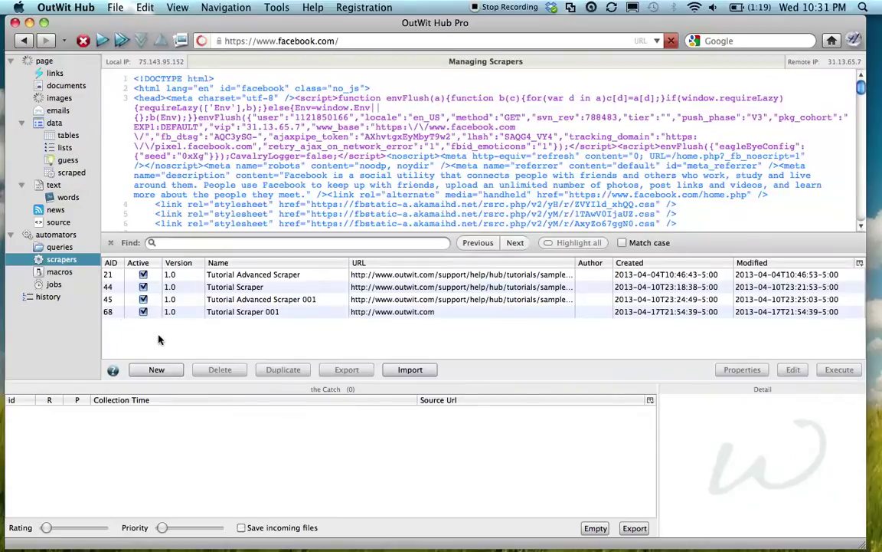
pyautogui.click(158, 372)
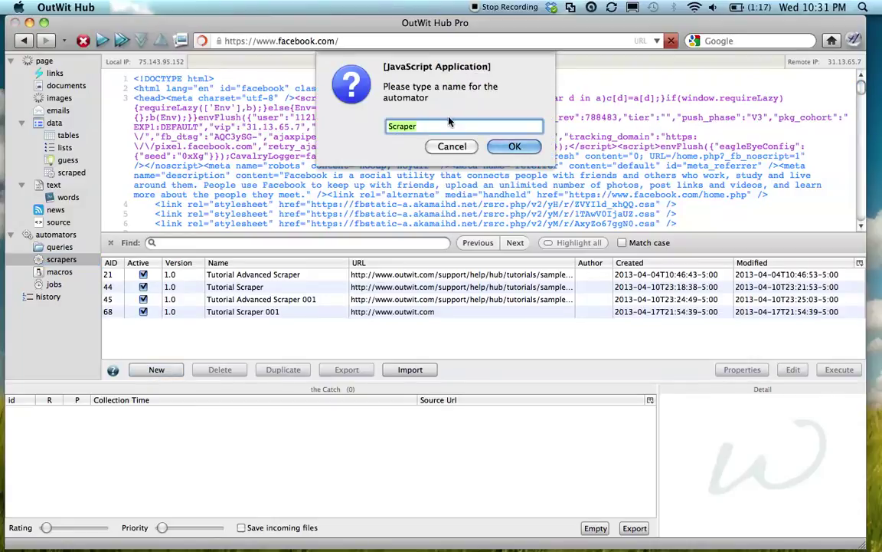
pyautogui.press('Right')
pyautogui.write('-')
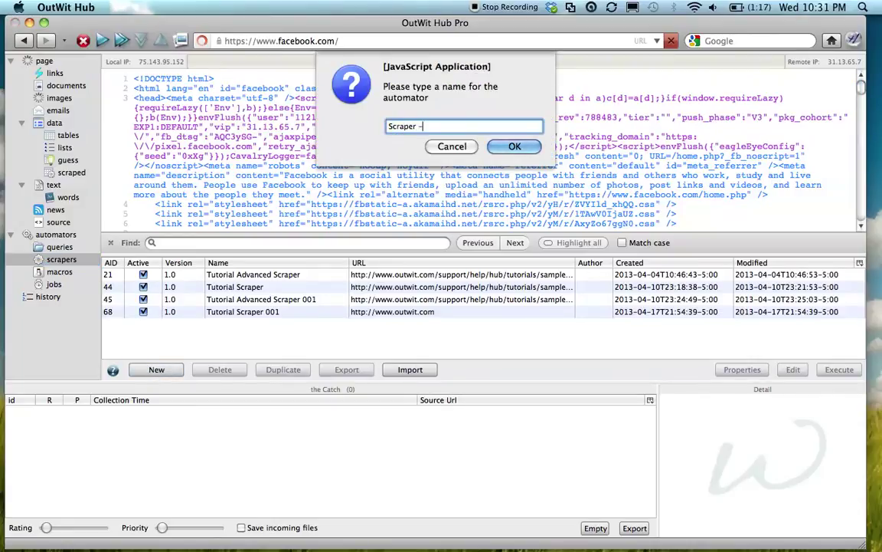
pyautogui.write(' Big Data E')
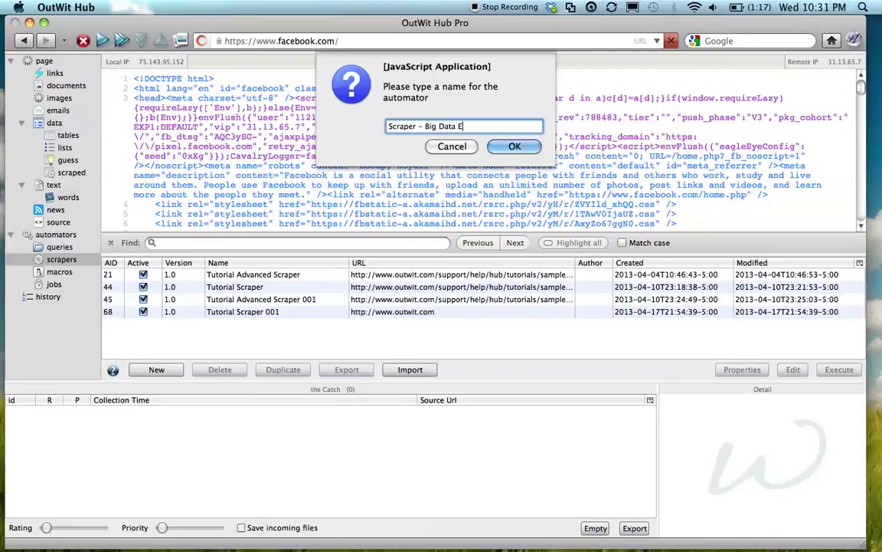
pyautogui.write('xample')
pyautogui.press('Return')
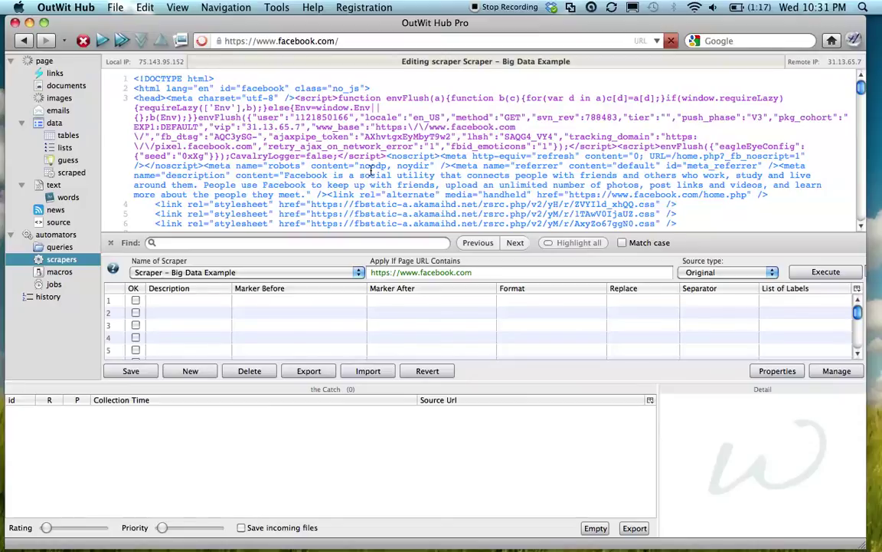
pyautogui.click(45, 61)
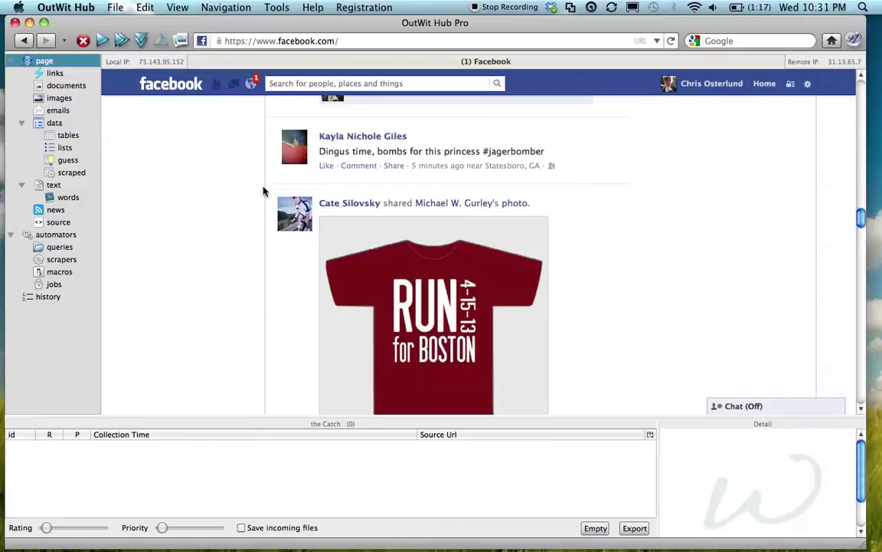
pyautogui.scroll(15, 495, 177)
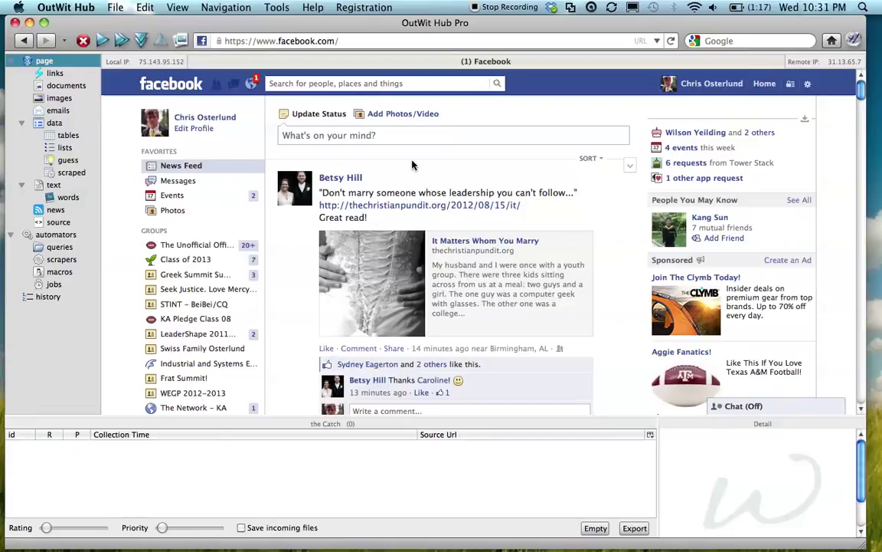
pyautogui.click(58, 259)
# Step: Find 'marry someone' in the page source and mark the 'userContent">' and '<a' markers around it
pyautogui.click(150, 242)
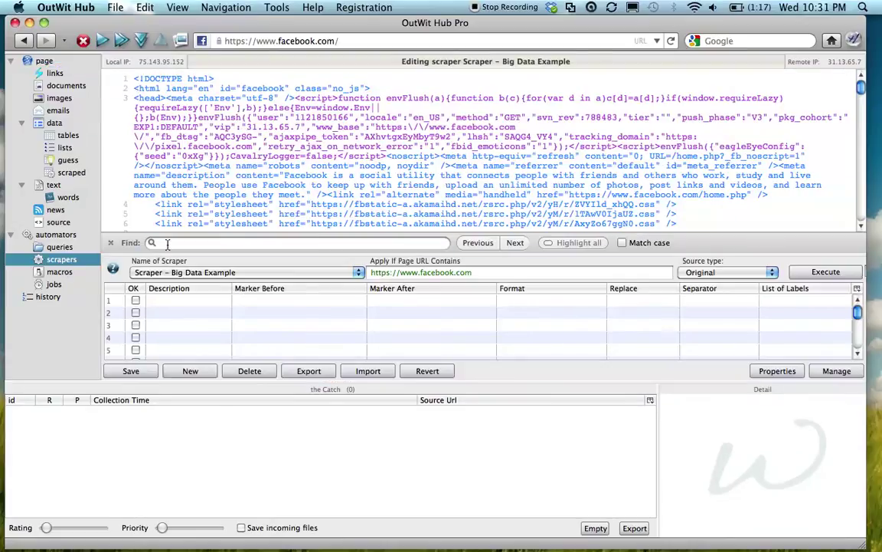
pyautogui.write('marr')
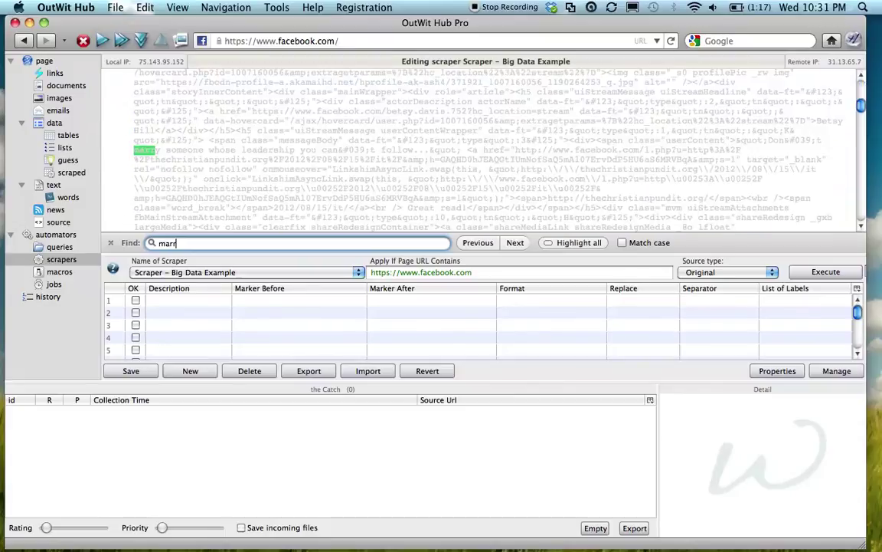
pyautogui.write('y some')
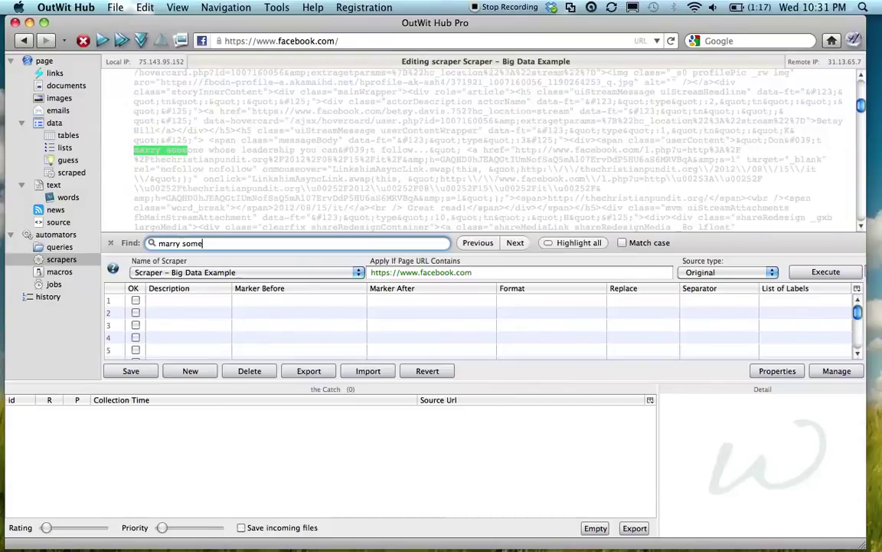
pyautogui.write('one')
pyautogui.moveTo(666, 140); pyautogui.dragTo(736, 140)
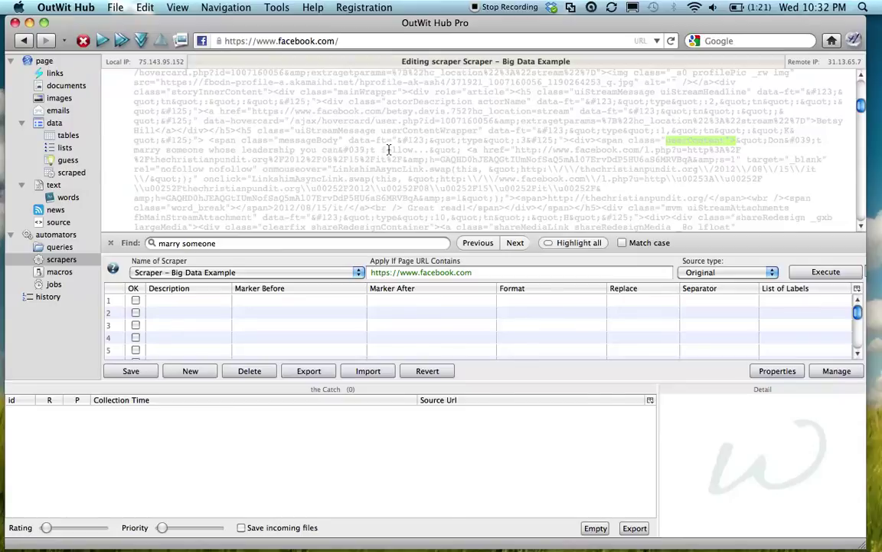
pyautogui.doubleClick(471, 149)
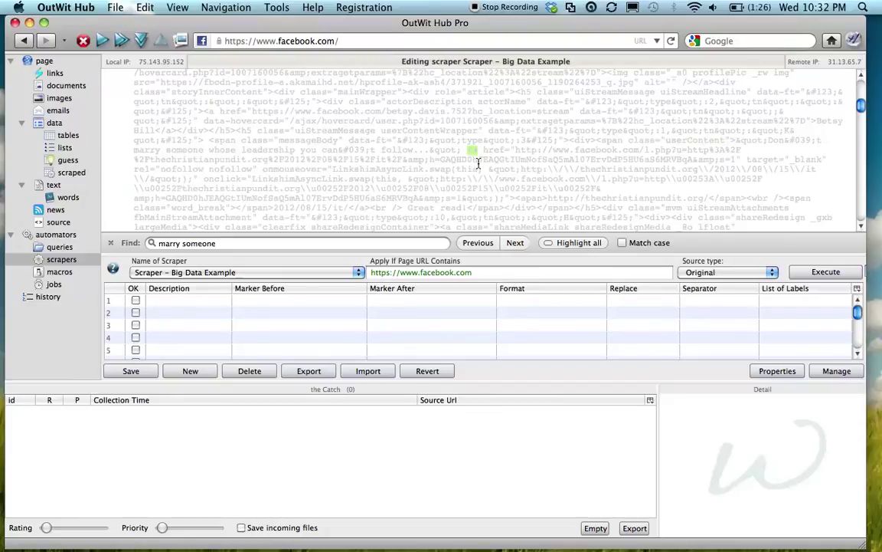
# Step: Add enabled line 'Text' with markers 'userContent">' and '<a', then run it to scrape 8 rows
pyautogui.click(157, 303)
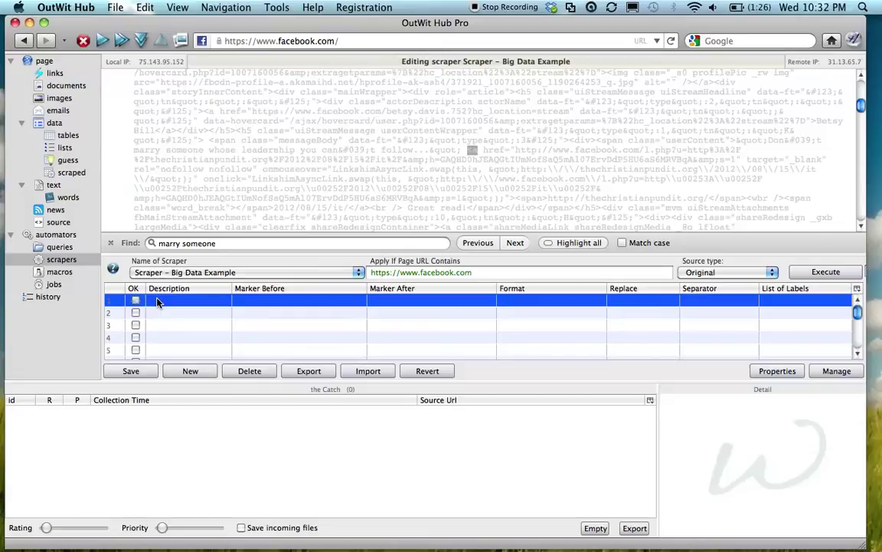
pyautogui.click(135, 300)
pyautogui.click(166, 301)
pyautogui.write('T')
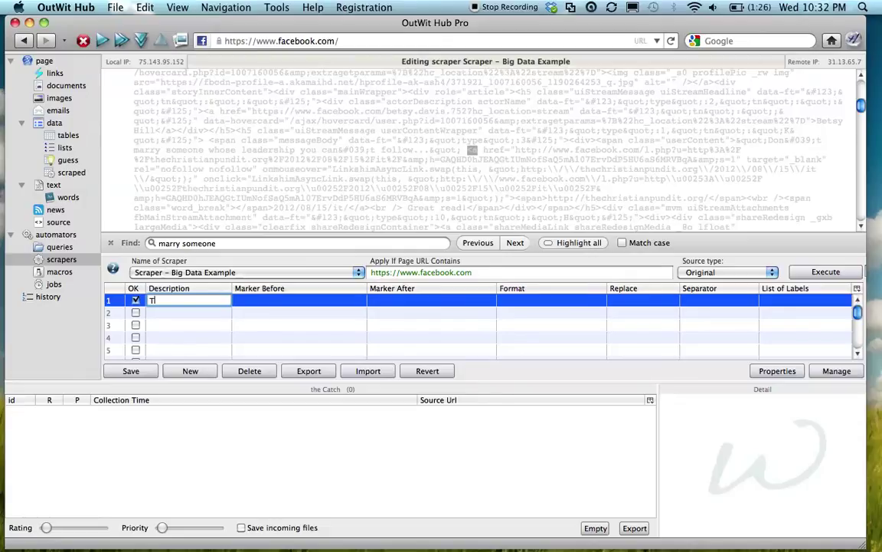
pyautogui.write('ext')
pyautogui.press('Tab')
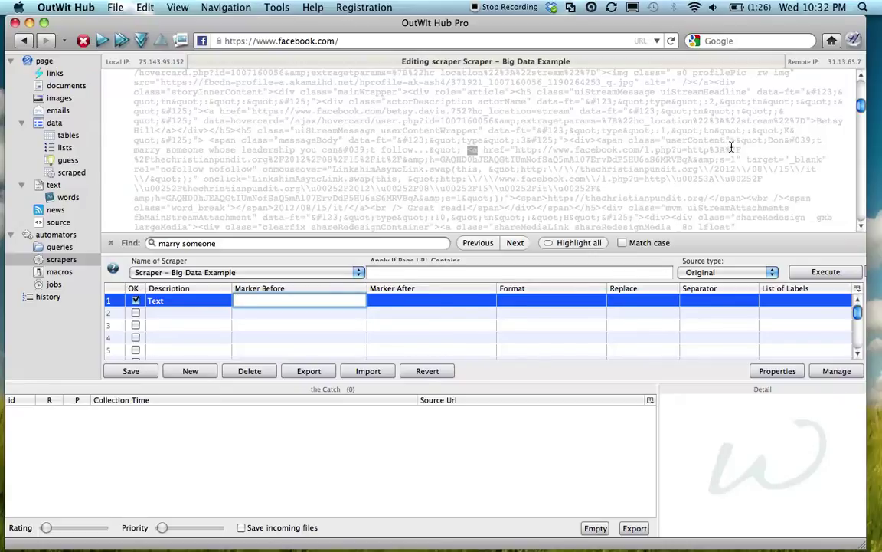
pyautogui.write('user')
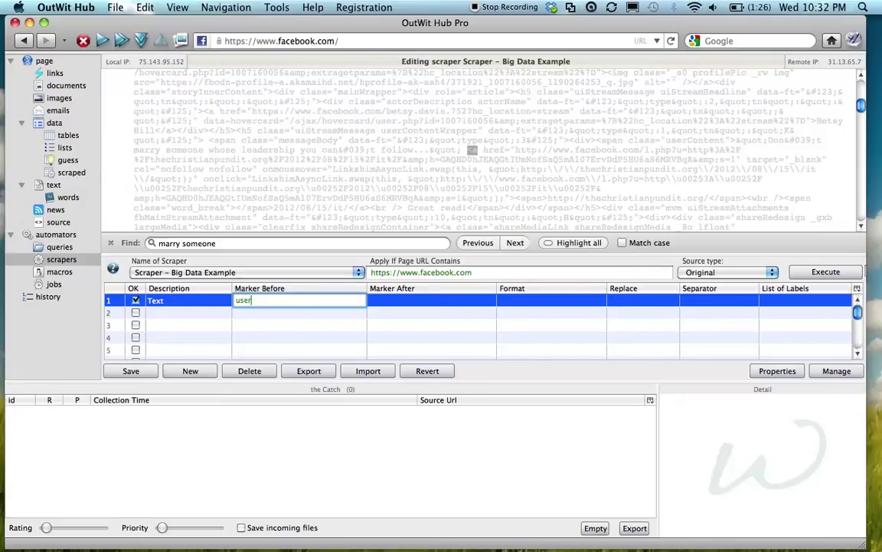
pyautogui.write('Content"')
pyautogui.write('>')
pyautogui.press('Tab')
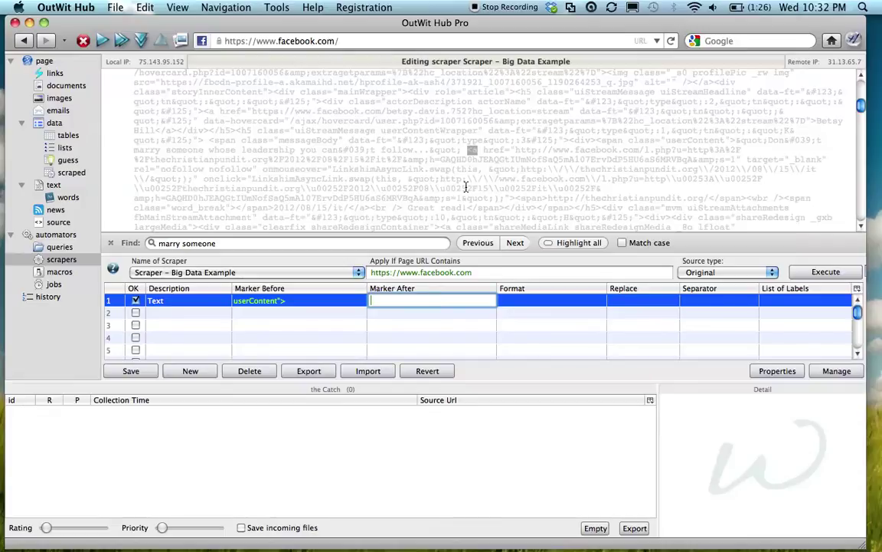
pyautogui.write('<a')
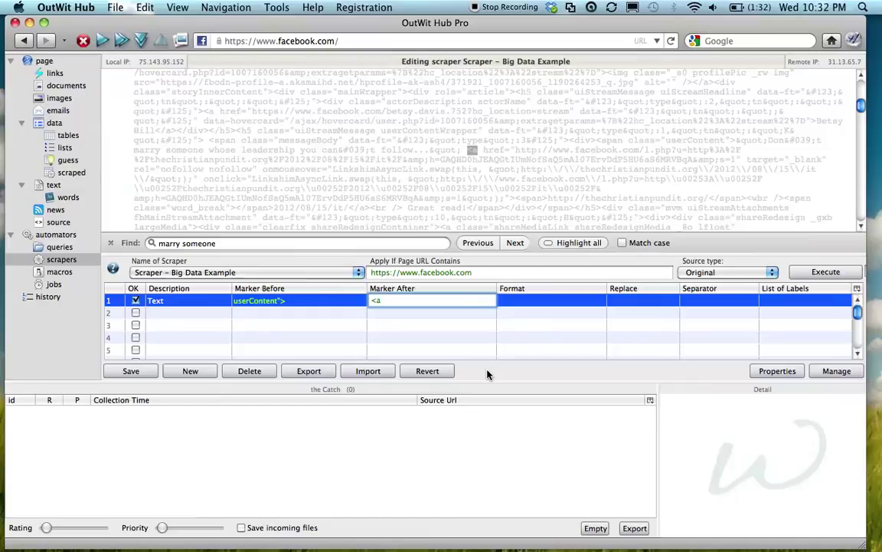
pyautogui.click(468, 336)
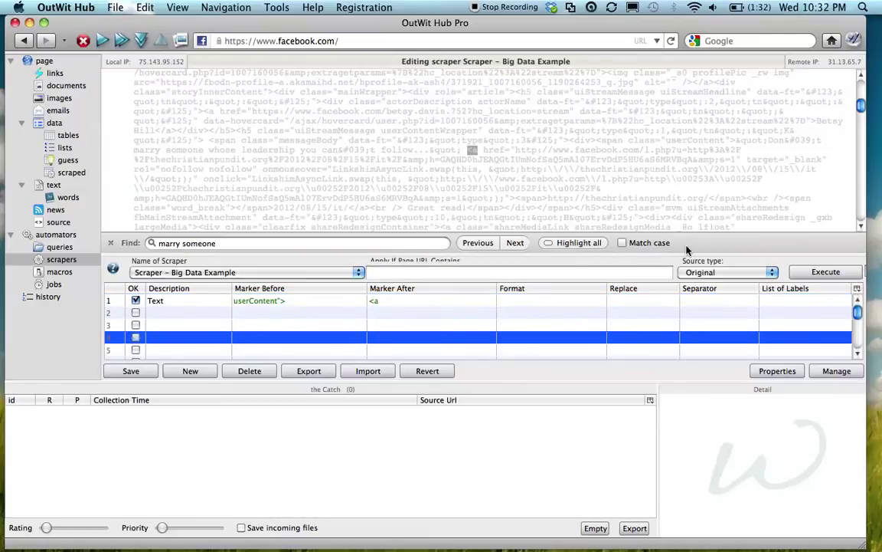
pyautogui.click(814, 275)
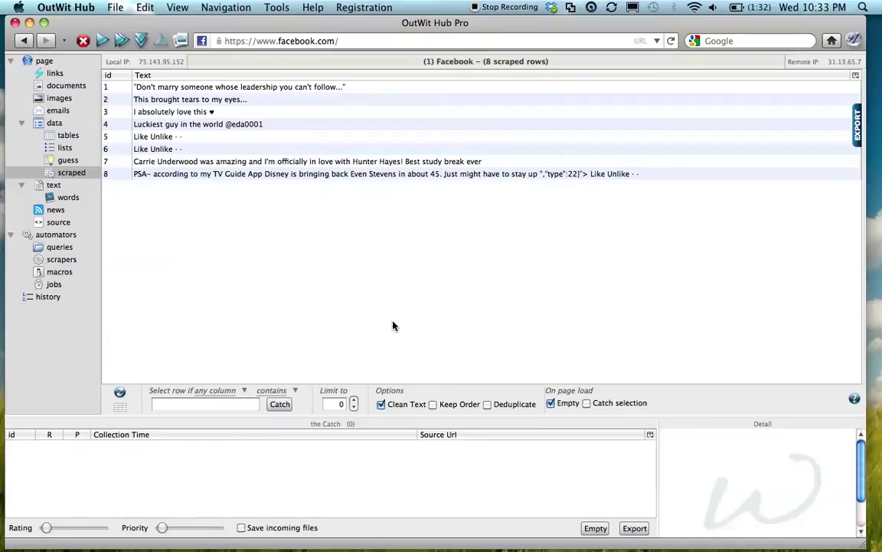
# Step: Preview the eight scraped post texts as an HTML export and scroll it sideways
pyautogui.click(858, 125)
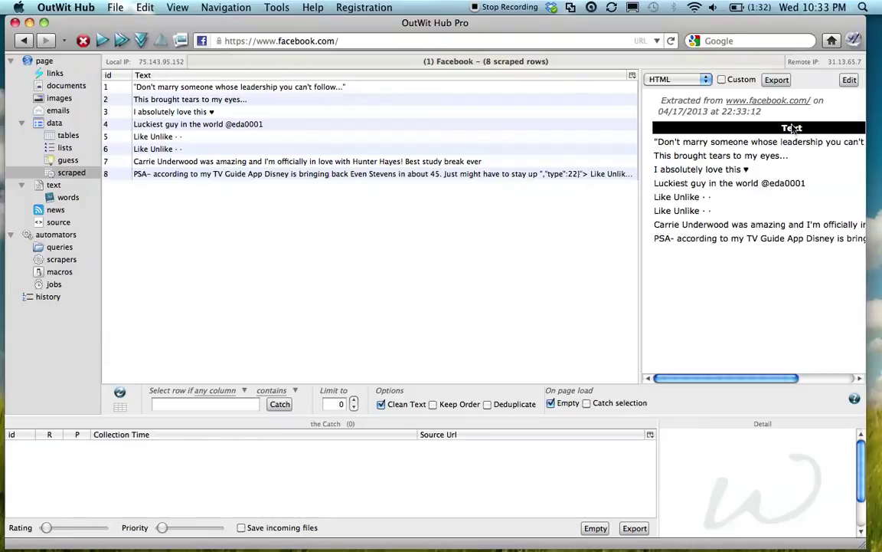
pyautogui.hscroll(3, 722, 316)
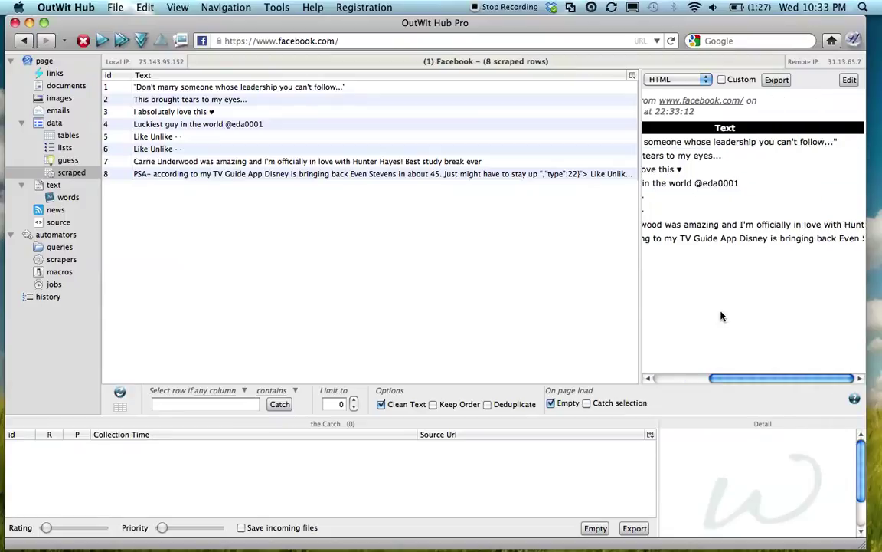
pyautogui.hscroll(-2, 722, 316)
pyautogui.hscroll(-1, 722, 315)
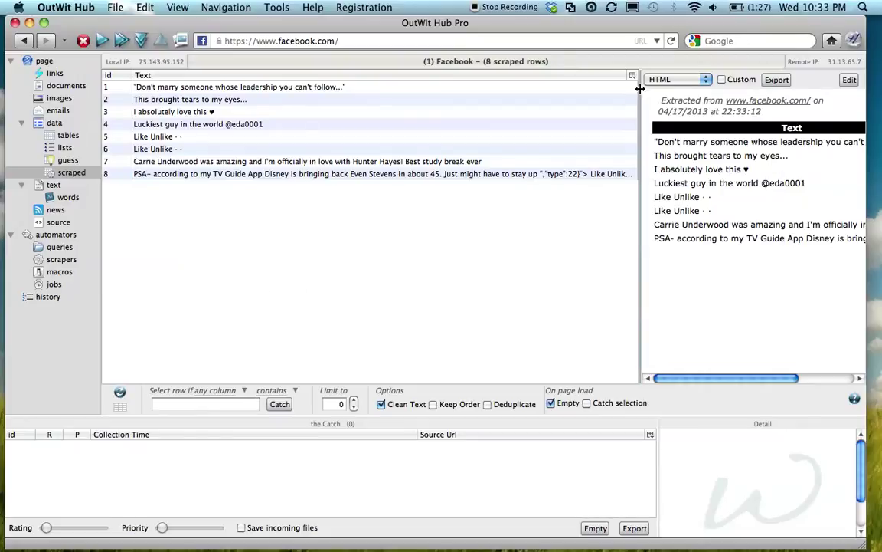
# Step: Widen the data table, filter rows containing '@', and catch the single matching post
pyautogui.moveTo(639, 88); pyautogui.dragTo(778, 94)
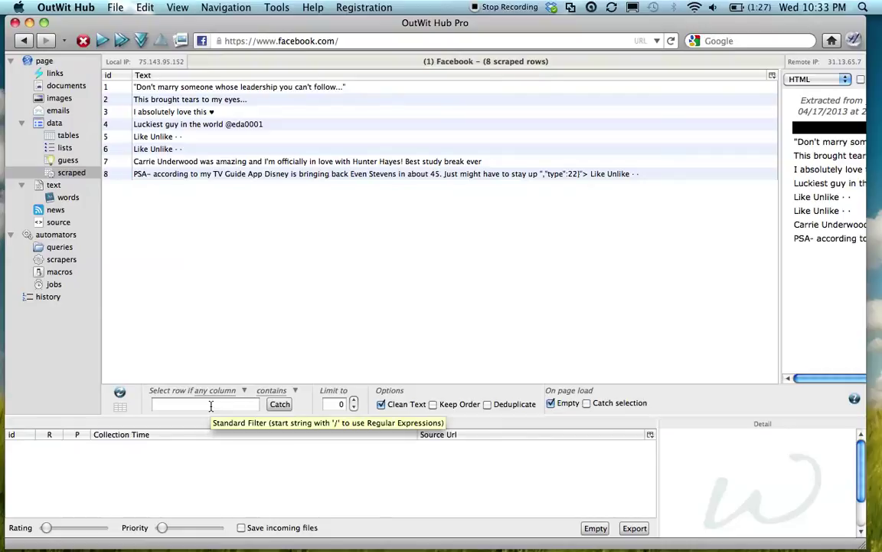
pyautogui.click(211, 405)
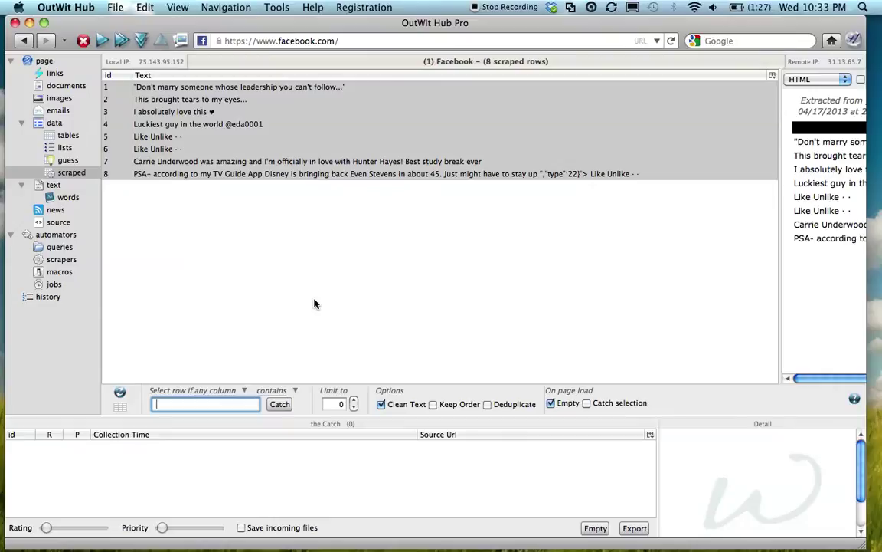
pyautogui.write('@')
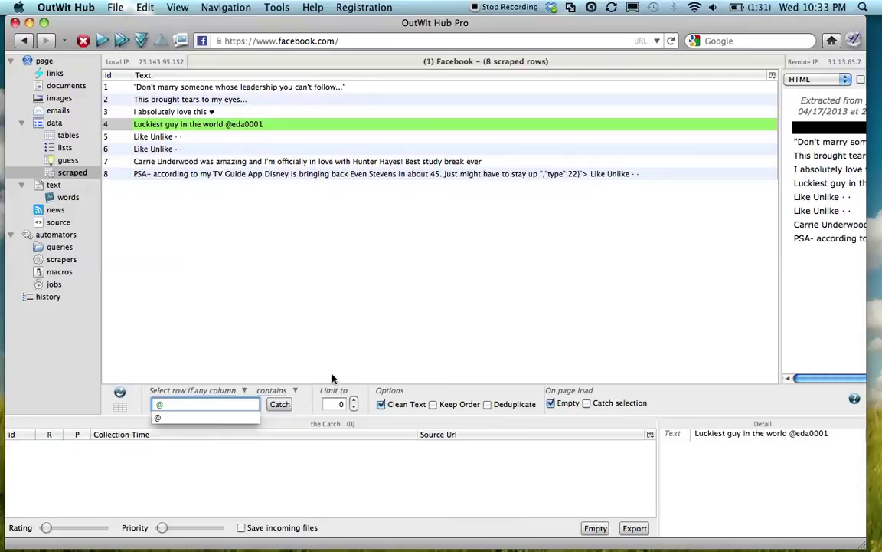
pyautogui.click(279, 404)
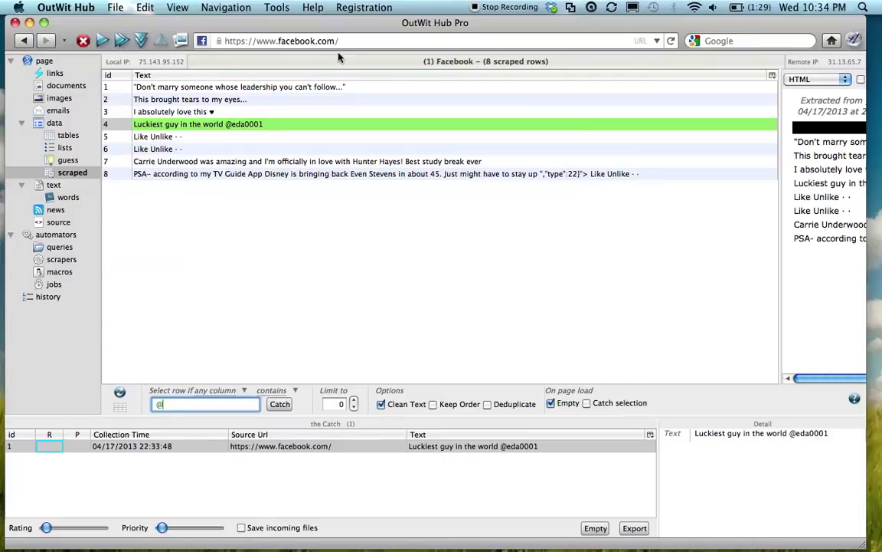
# Step: Show the Discover OutWit Hub tutorials list from the Help menu, leaving the '@' filter box
pyautogui.click(313, 7)
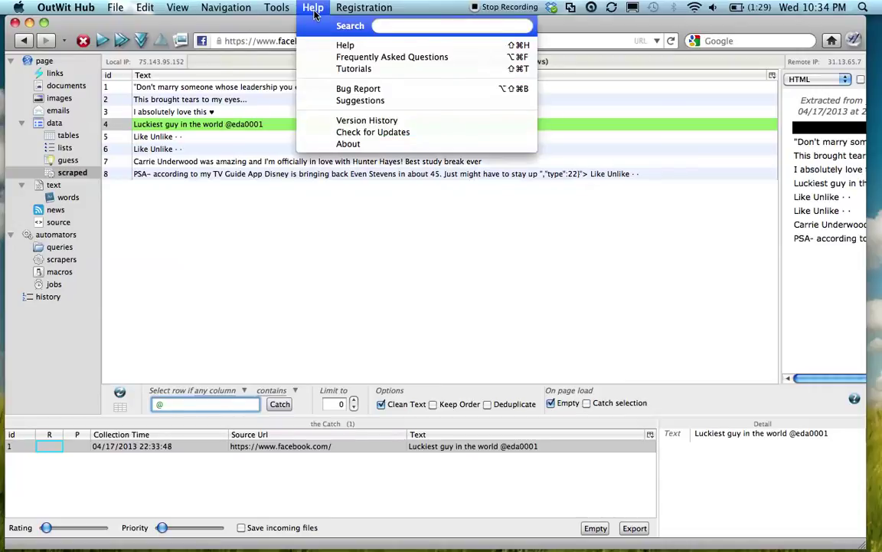
pyautogui.click(352, 70)
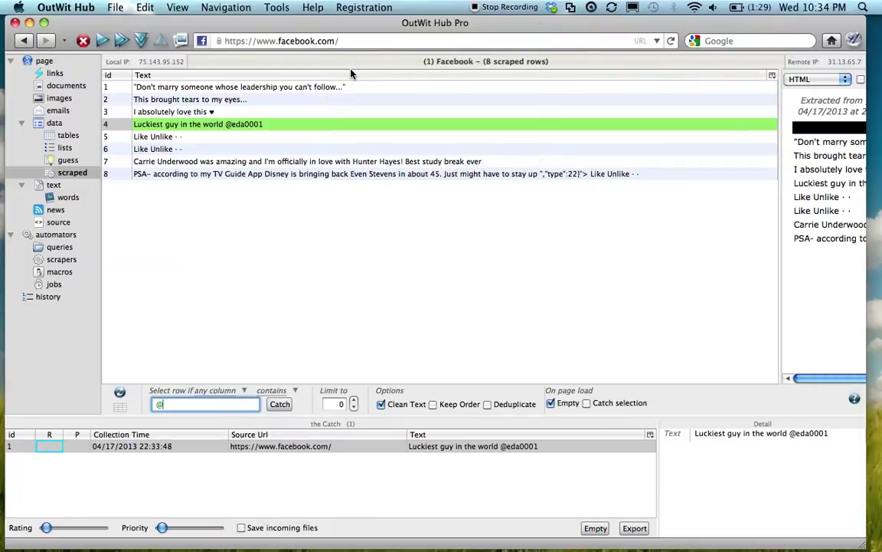
pyautogui.click(347, 277)
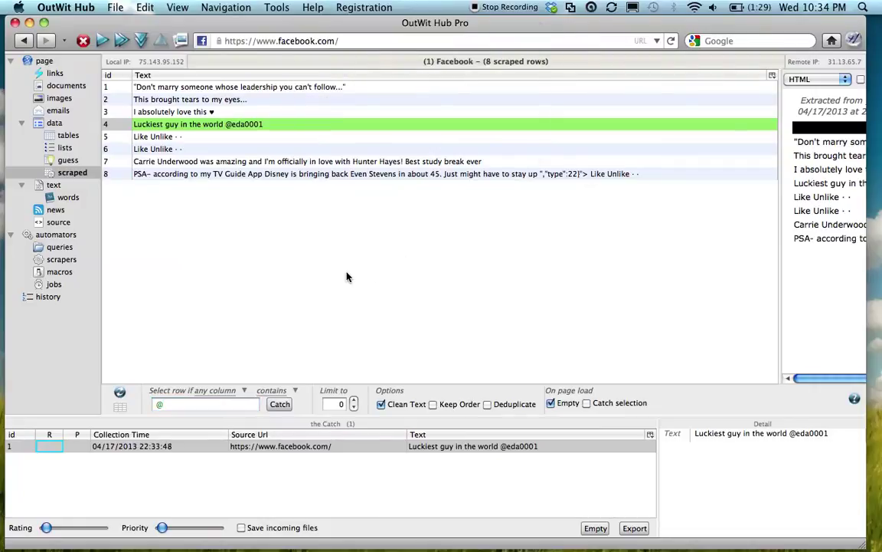